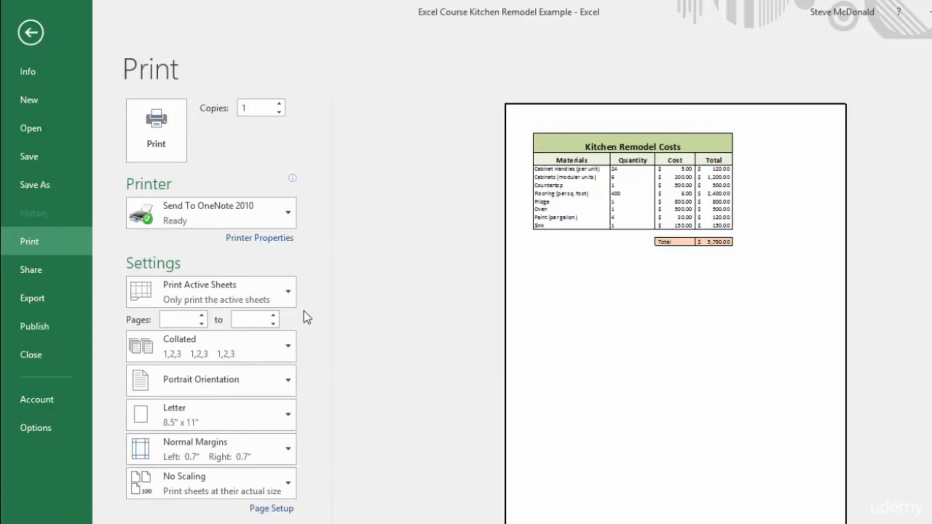
pyautogui.click(289, 293)
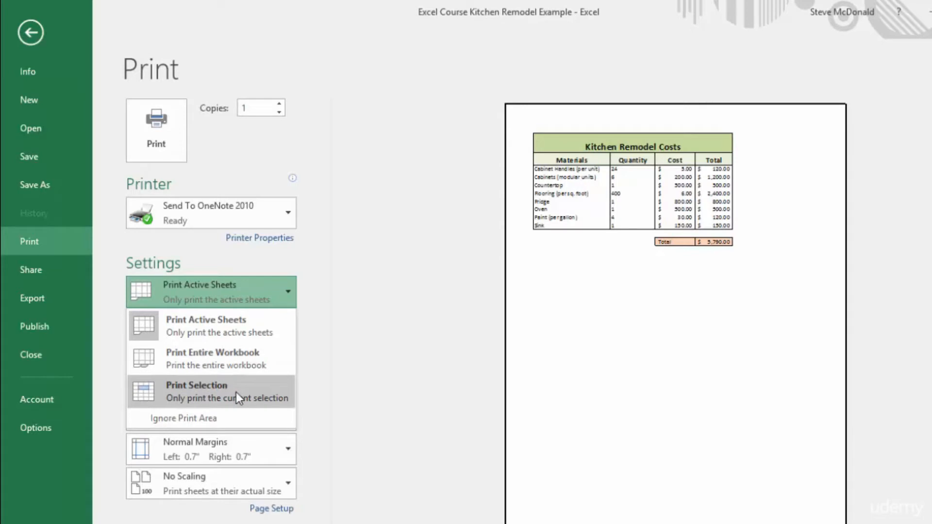
pyautogui.click(293, 451)
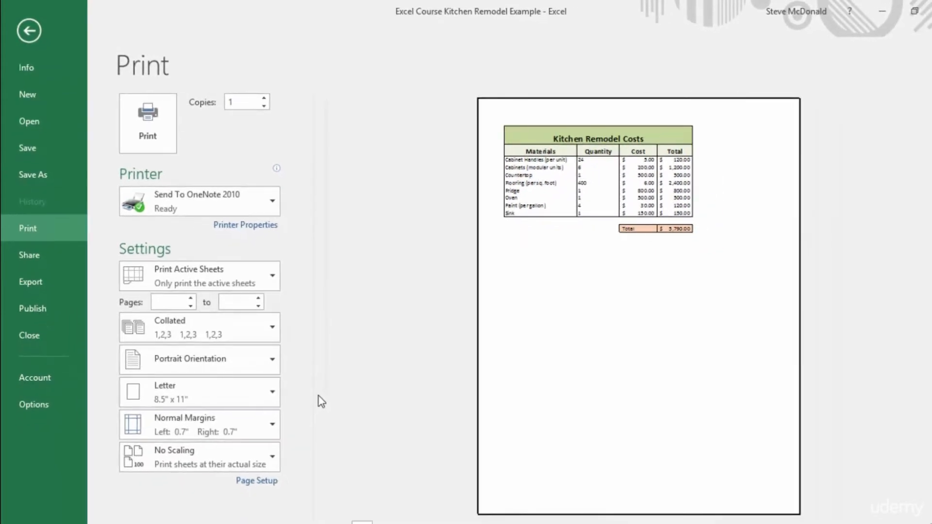
# - Set the kitchen remodel sheet to landscape orientation and enlarge it with custom scaling so the table fills more of the page
pyautogui.click(274, 360)
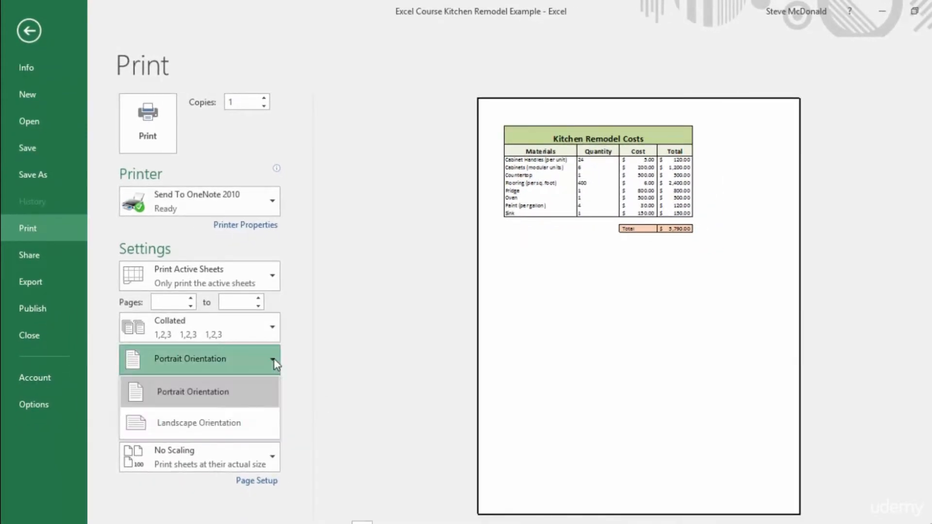
pyautogui.click(188, 425)
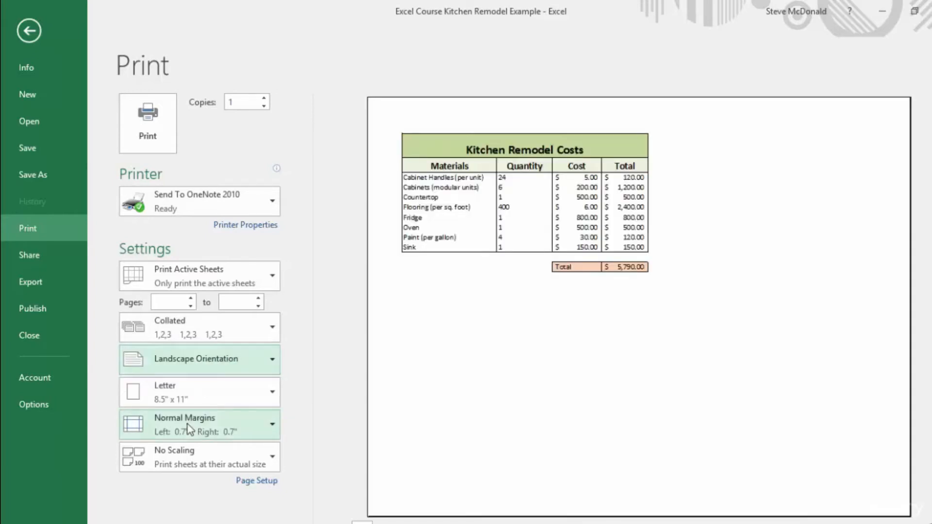
pyautogui.click(273, 458)
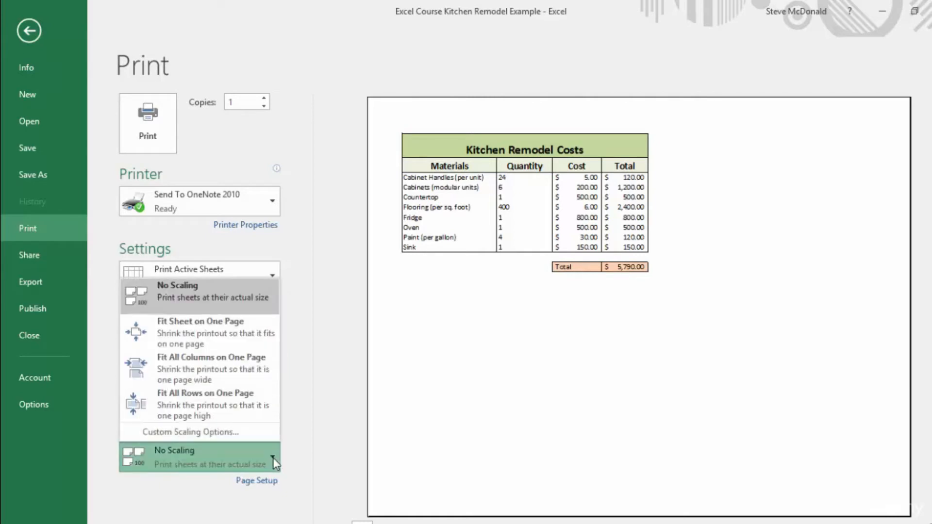
pyautogui.click(224, 432)
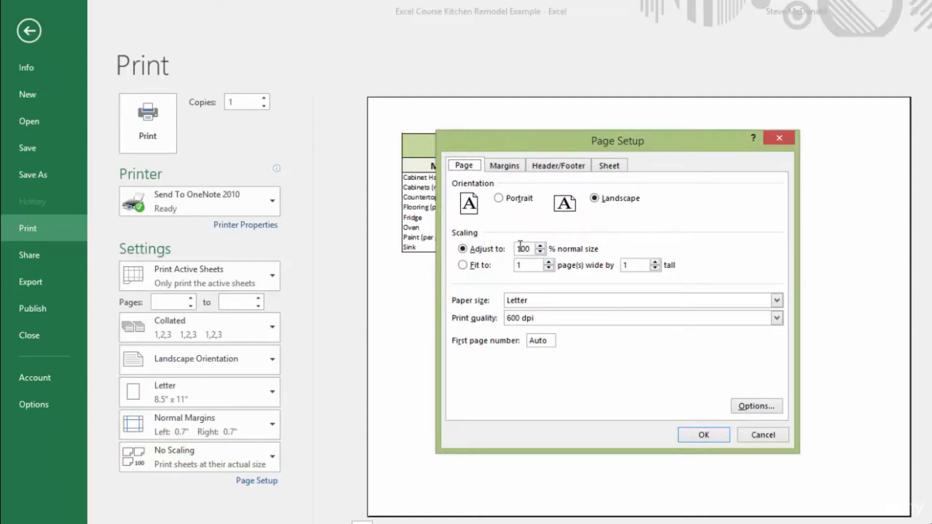
pyautogui.click(540, 246)
pyautogui.click(540, 246)
pyautogui.click(540, 246)
pyautogui.click(541, 246)
pyautogui.click(541, 246)
pyautogui.click(541, 246)
pyautogui.click(541, 246)
pyautogui.click(707, 438)
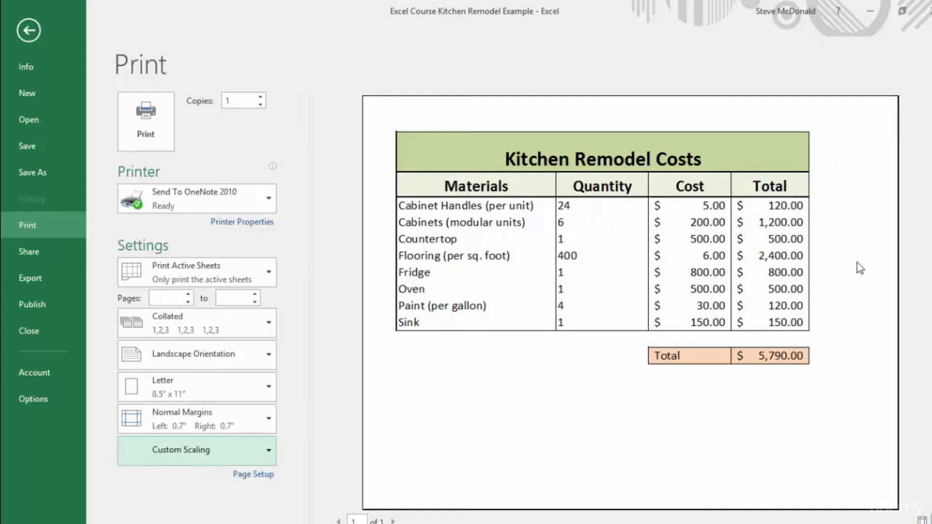
# - Center the kitchen remodel table horizontally on the page through the custom margin settings
pyautogui.click(270, 421)
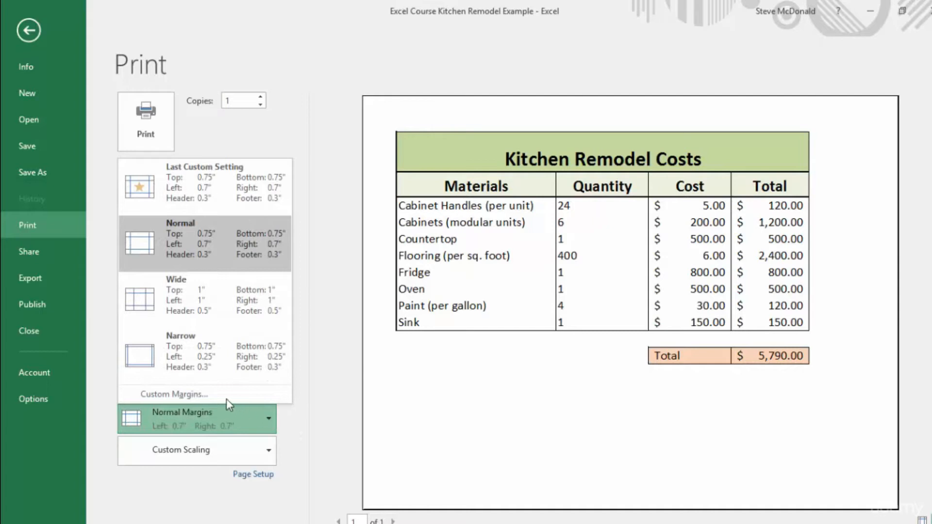
pyautogui.click(185, 394)
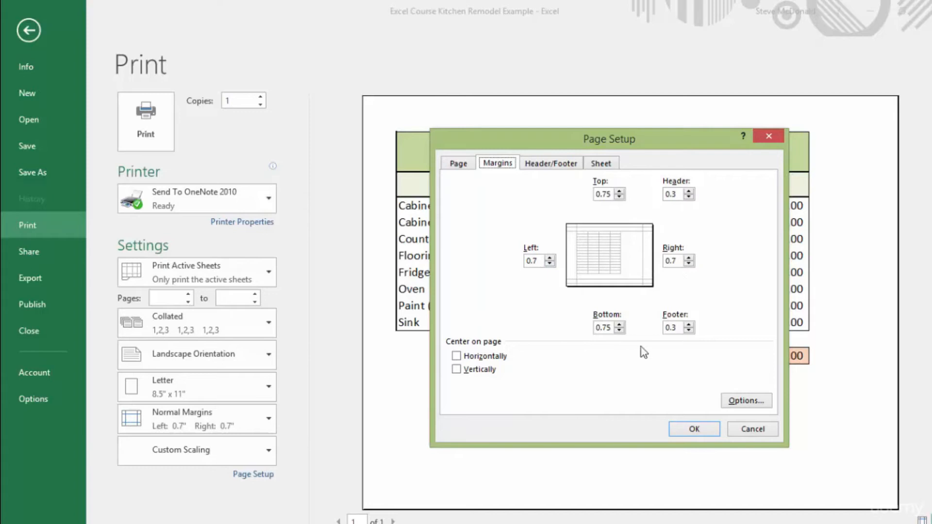
pyautogui.click(456, 357)
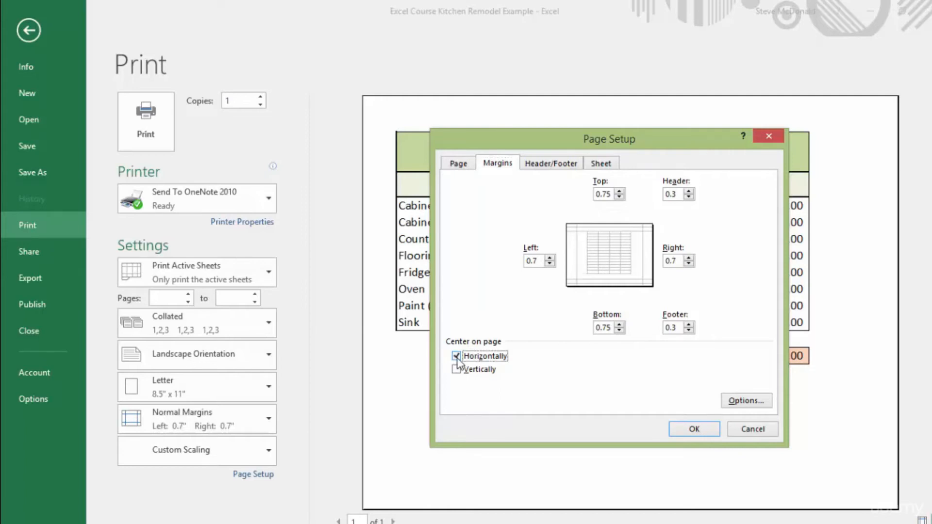
pyautogui.click(706, 433)
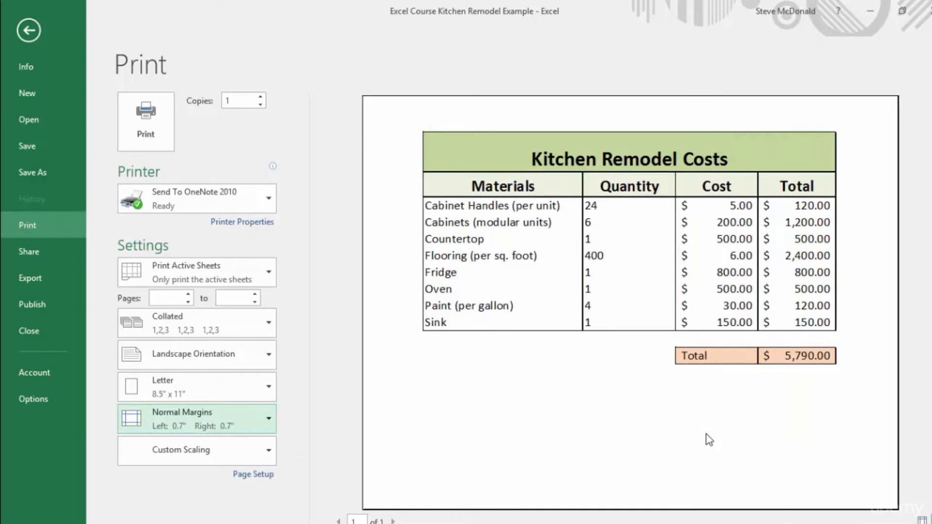
# - Look at the printer choices and increase the number of copies to print
pyautogui.click(270, 202)
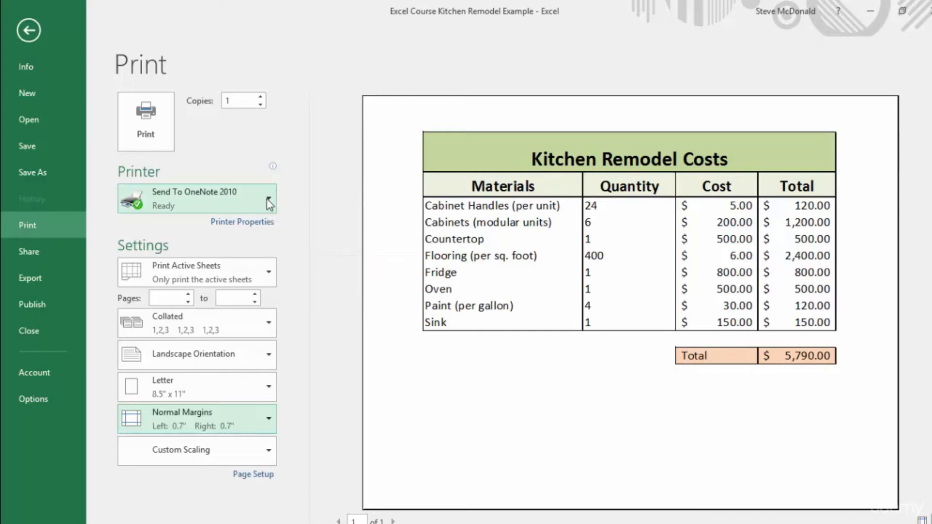
pyautogui.click(260, 97)
pyautogui.click(261, 97)
pyautogui.click(260, 97)
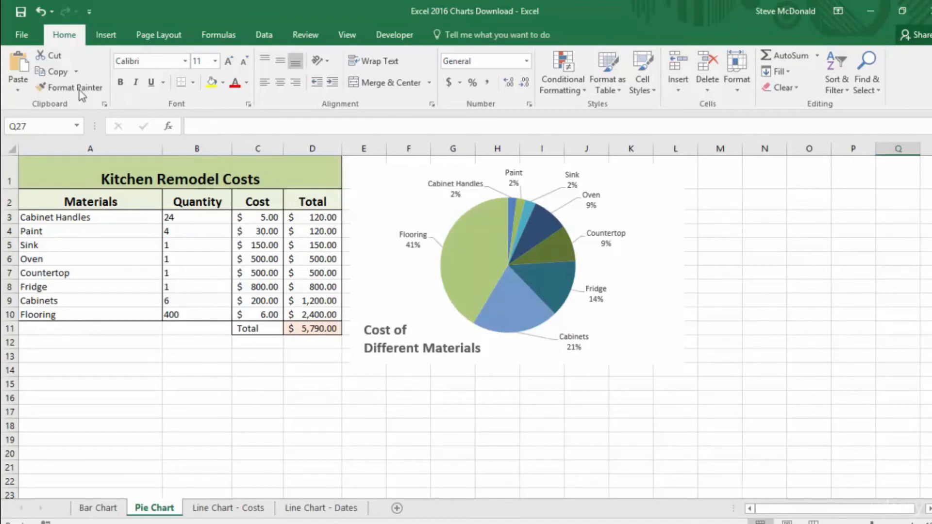
# - Bring up the print preview of the Pie Chart sheet and set its orientation to landscape
pyautogui.hotkey('ctrl', 'p')
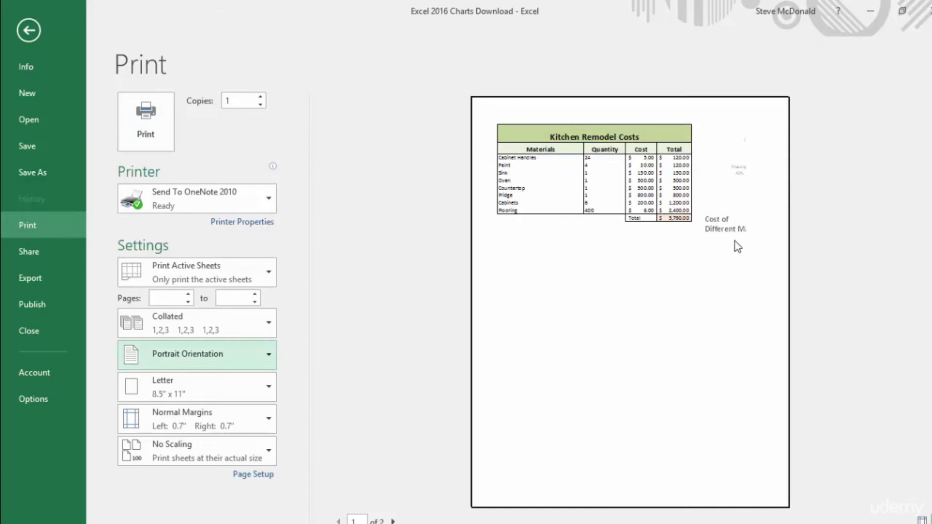
pyautogui.click(267, 357)
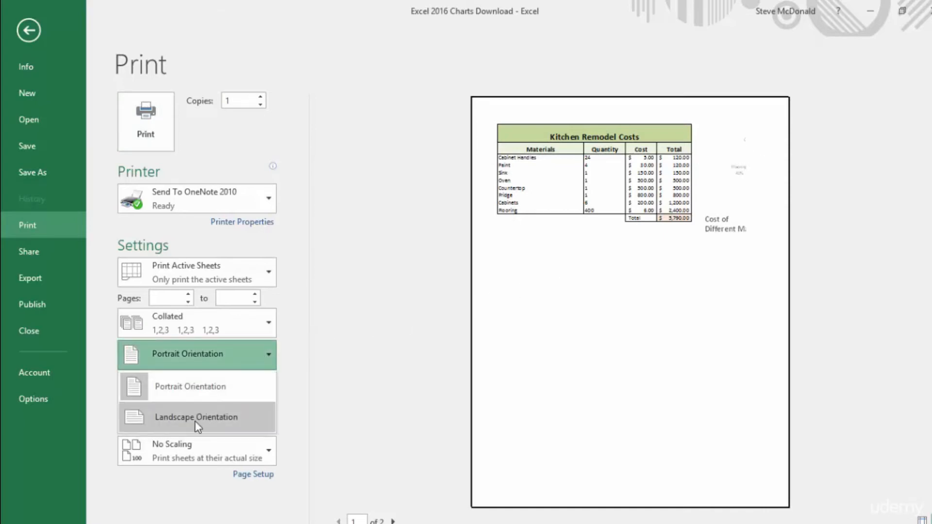
pyautogui.click(197, 423)
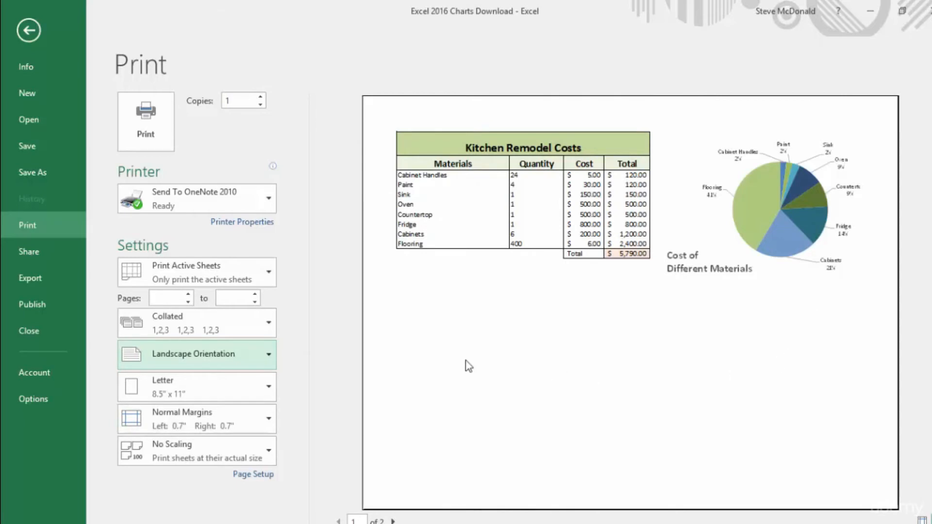
# - Apply Narrow margins to the Pie Chart sheet and scale it to fit on one page
pyautogui.click(267, 419)
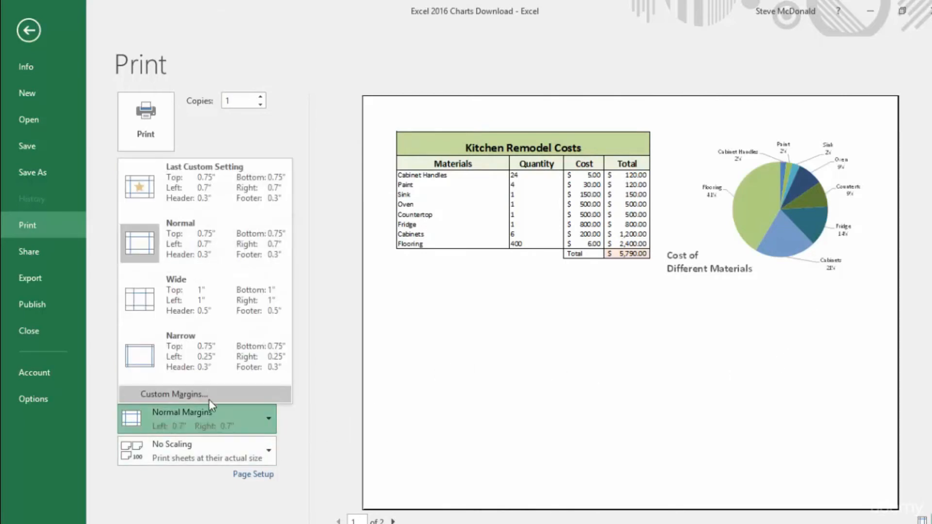
pyautogui.click(203, 357)
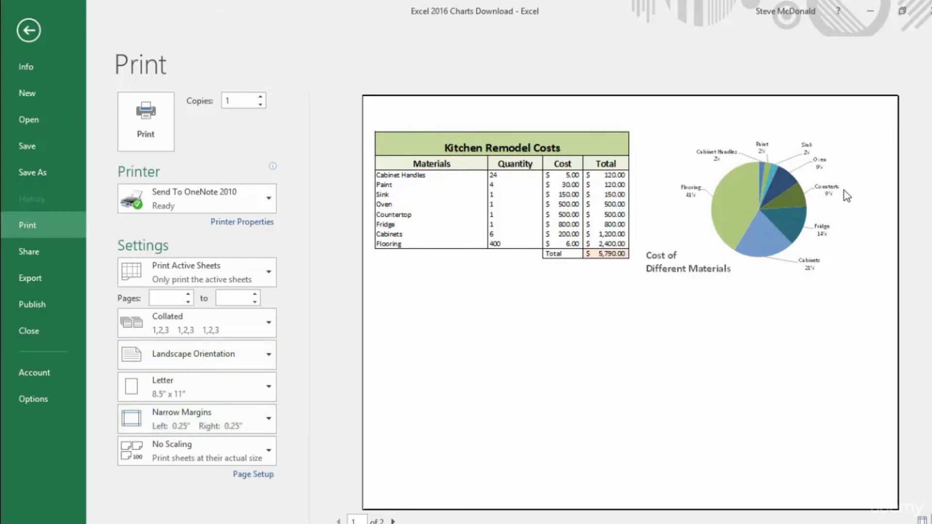
pyautogui.click(267, 453)
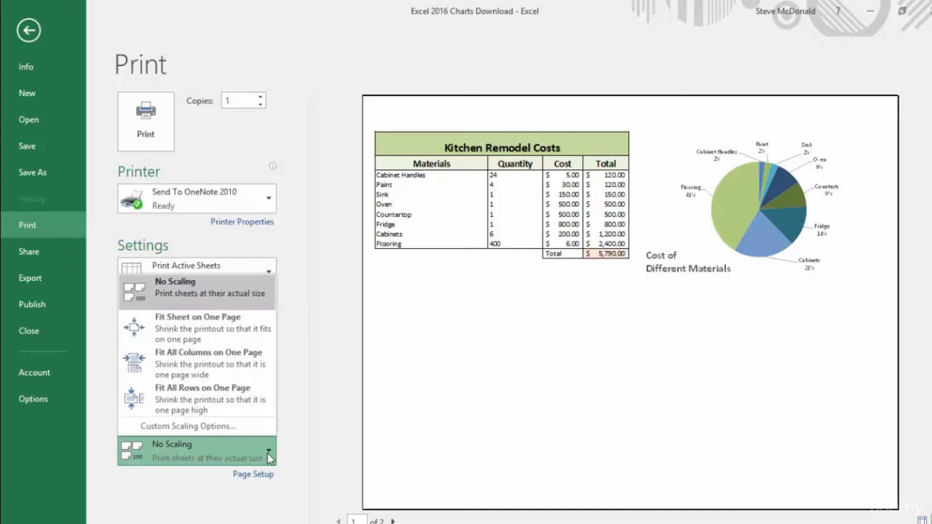
pyautogui.click(202, 325)
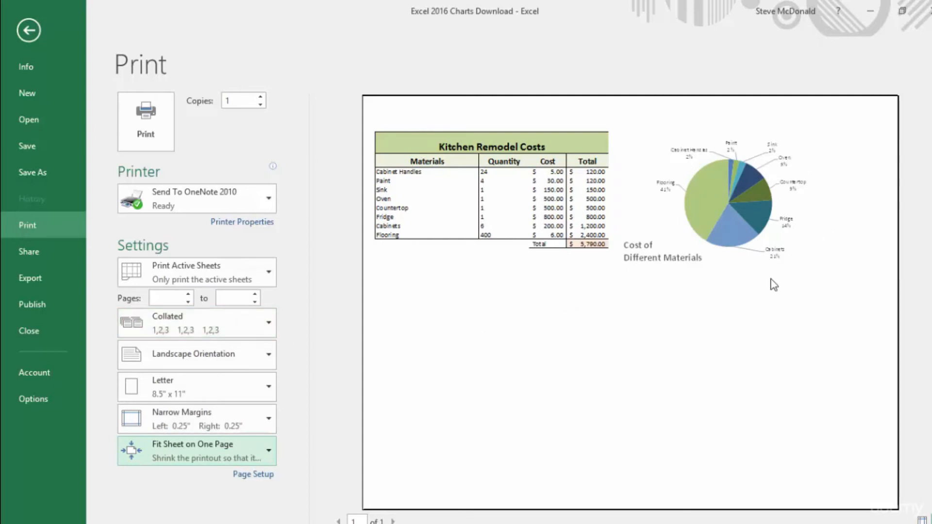
# - Set a custom scaling of 95% of normal size for the Pie Chart sheet
pyautogui.click(264, 450)
pyautogui.click(207, 427)
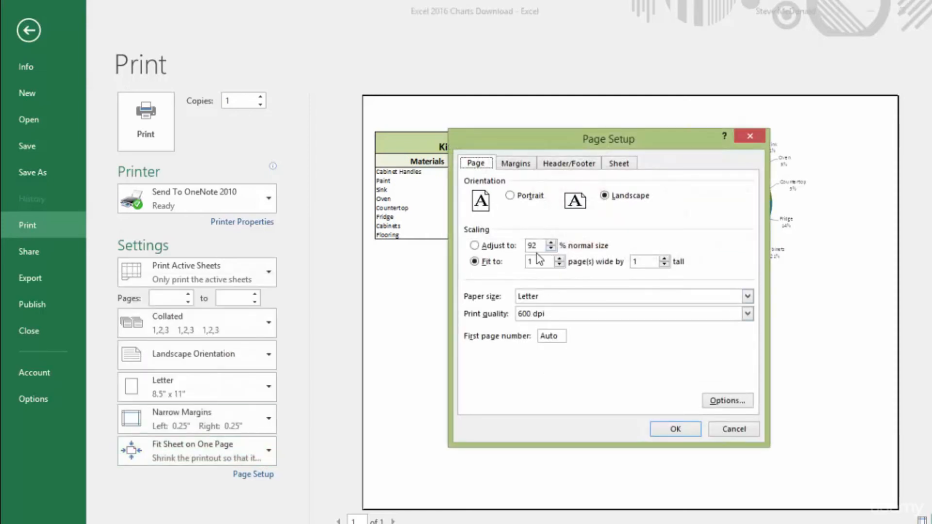
pyautogui.doubleClick(551, 243)
pyautogui.write('9')
pyautogui.click(678, 431)
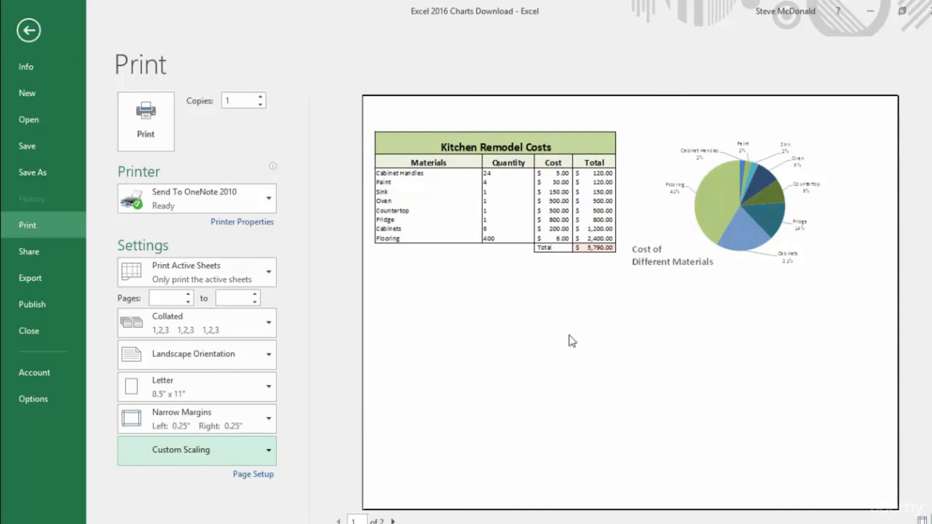
# - Center the Pie Chart sheet's contents horizontally on the printed page
pyautogui.click(267, 453)
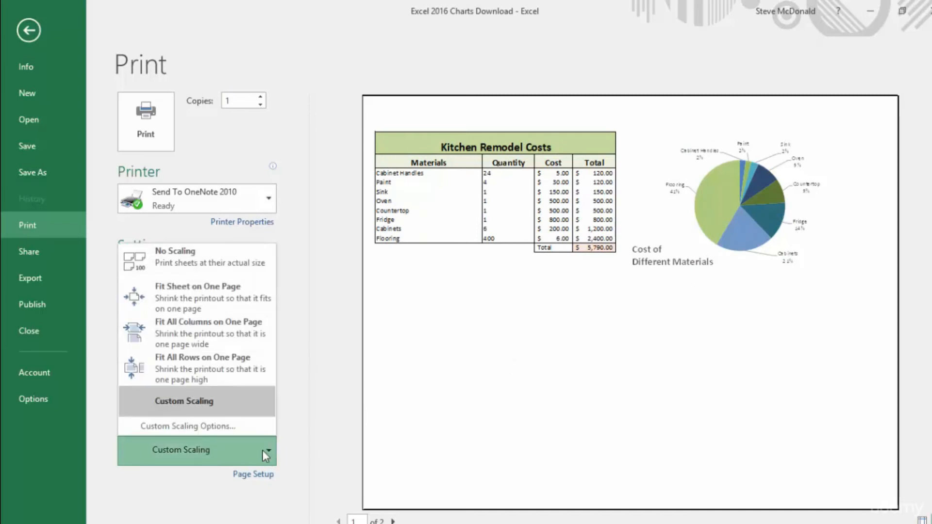
pyautogui.click(223, 431)
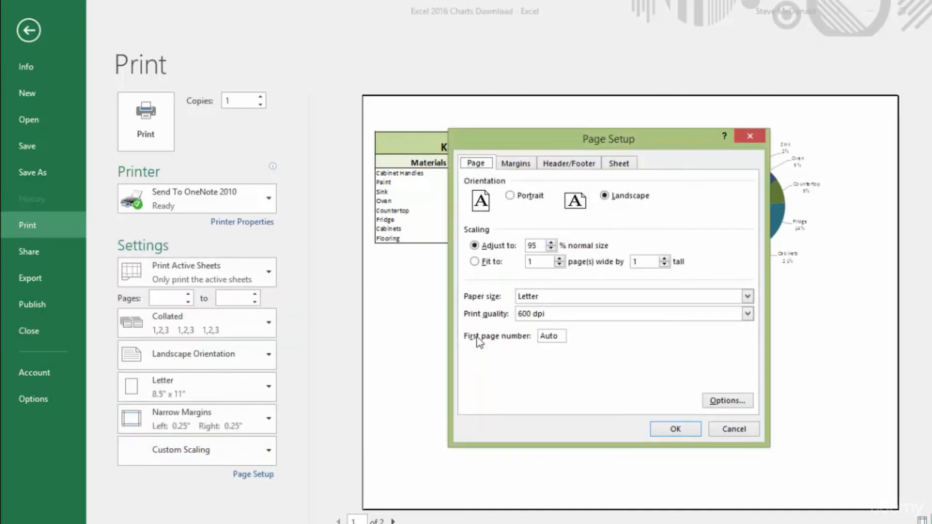
pyautogui.click(518, 165)
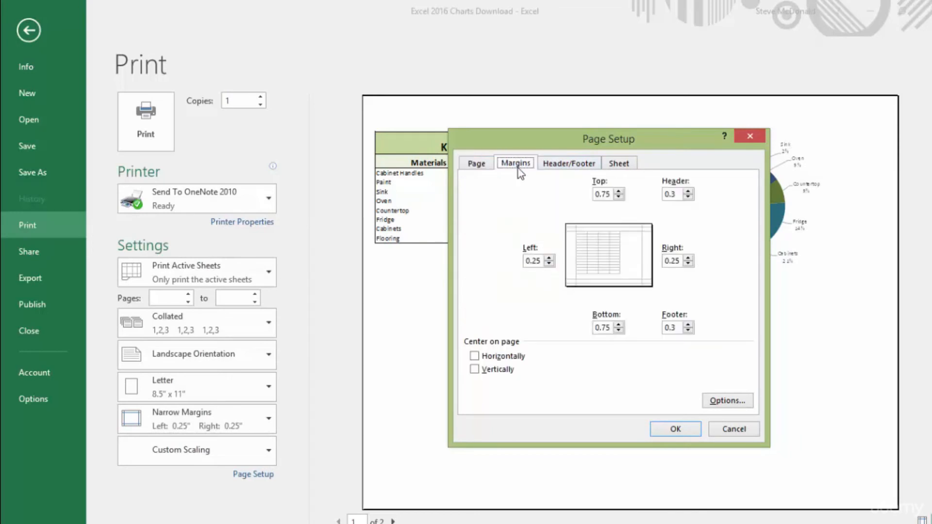
pyautogui.click(475, 356)
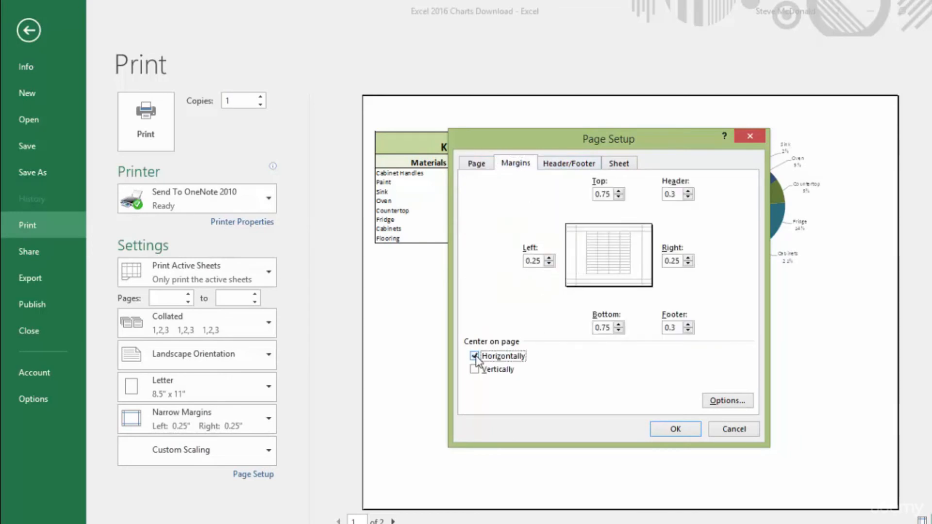
pyautogui.click(675, 428)
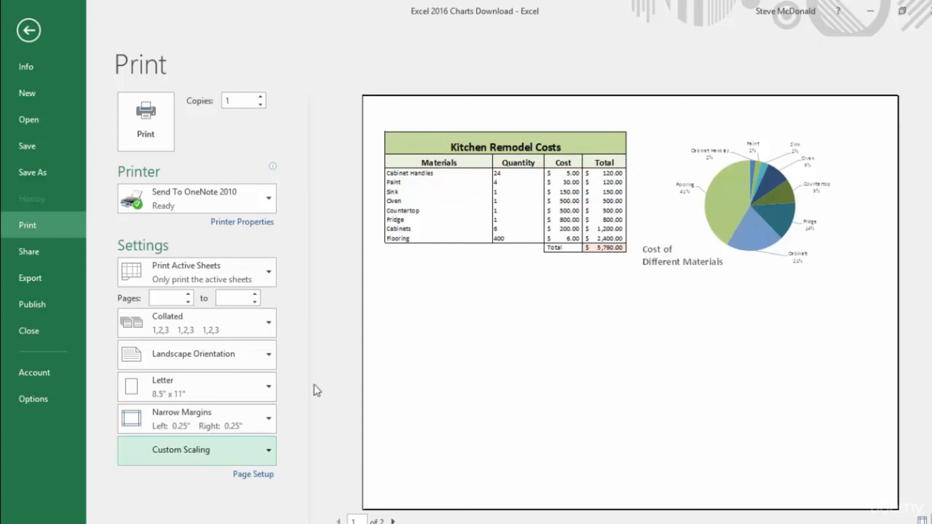
# - Set custom page margins with the right margin at 0 and the left margin at 0.5 inches
pyautogui.click(269, 422)
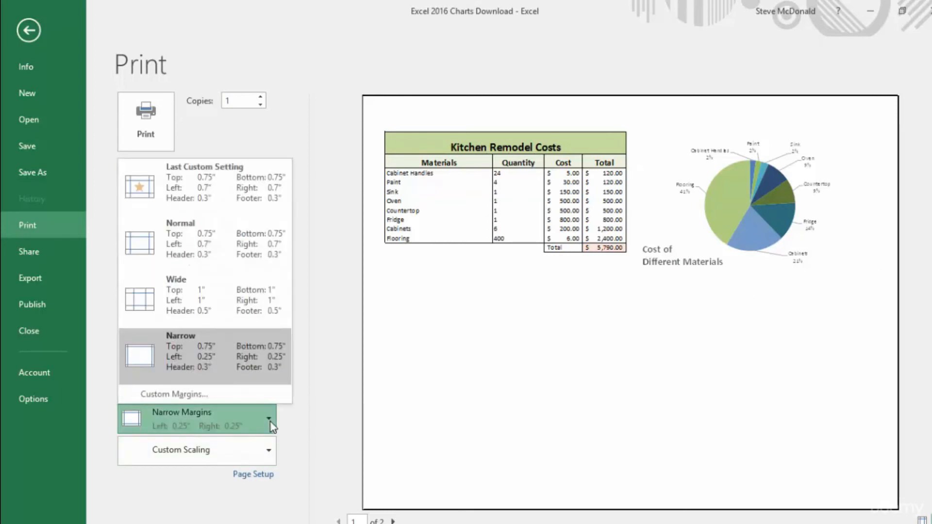
pyautogui.click(189, 398)
pyautogui.click(689, 265)
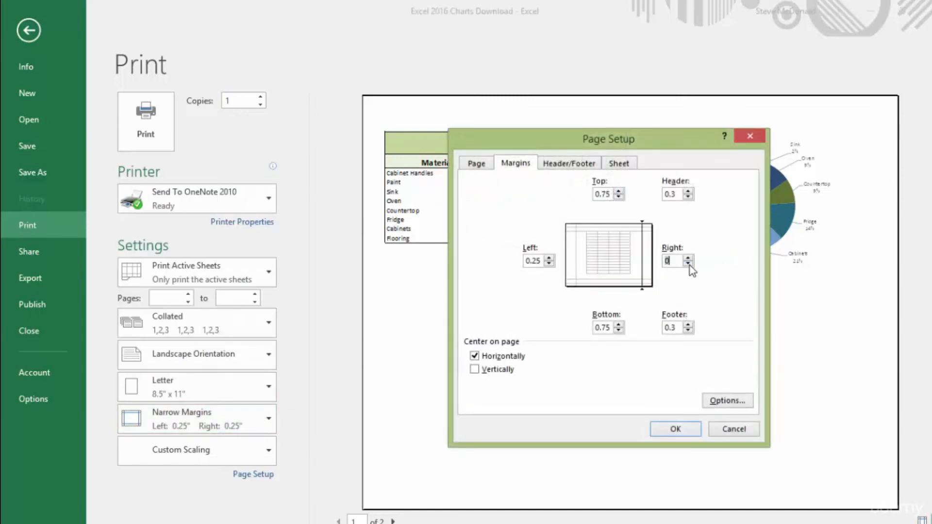
pyautogui.click(675, 429)
pyautogui.click(549, 258)
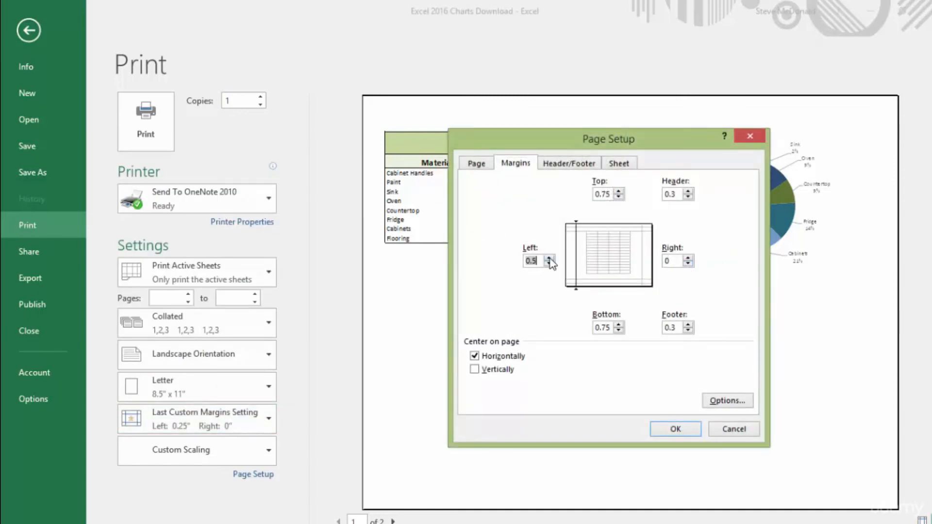
pyautogui.click(689, 432)
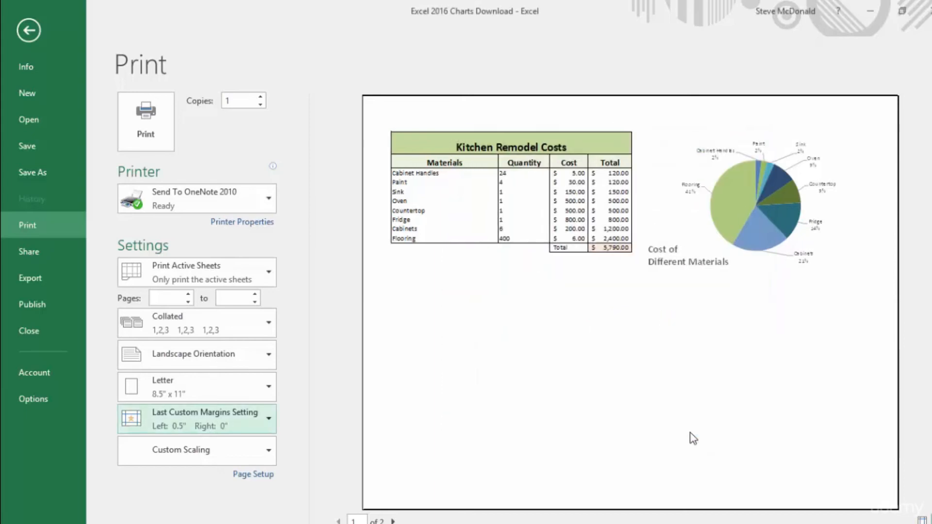
# - Set the page's left margin to 0.75 inches in the custom margins
pyautogui.click(269, 418)
pyautogui.click(239, 392)
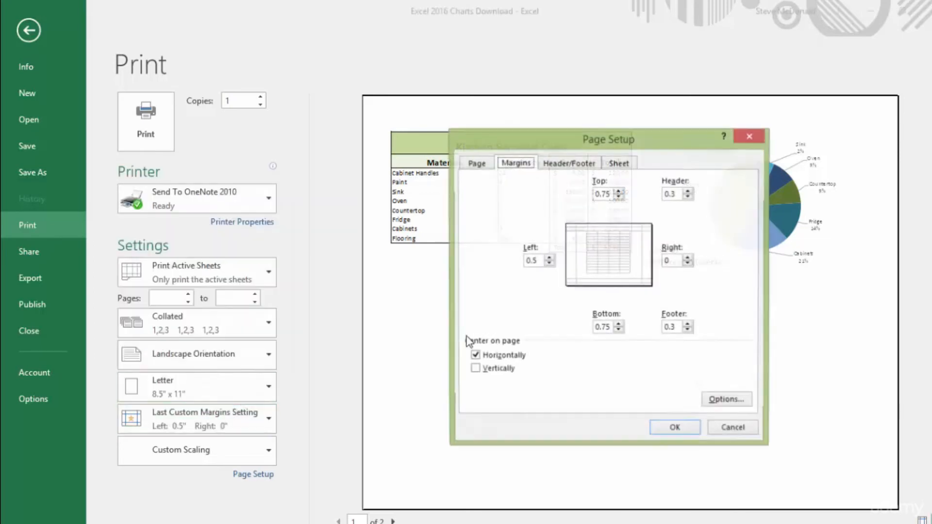
pyautogui.click(550, 259)
pyautogui.click(679, 430)
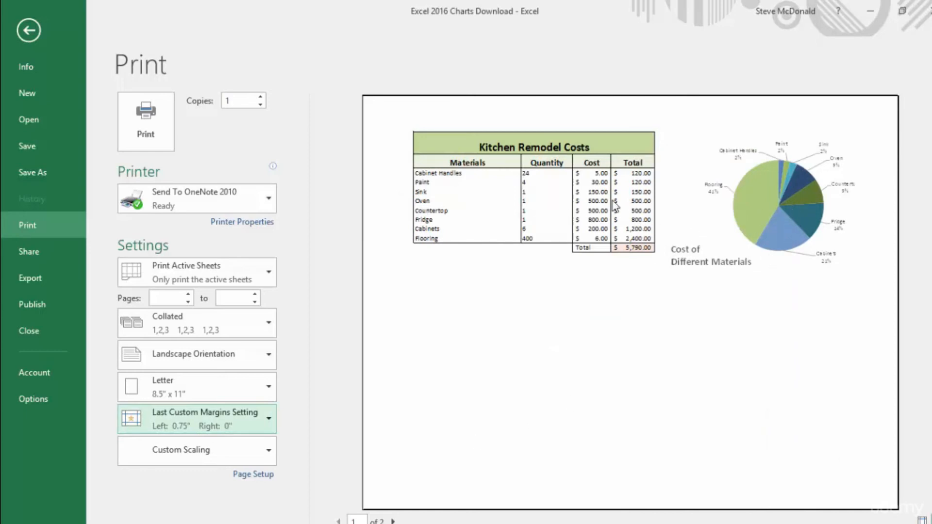
# - Apply the Normal margins preset to the Pie Chart sheet and turn off horizontal centering on the page
pyautogui.click(270, 420)
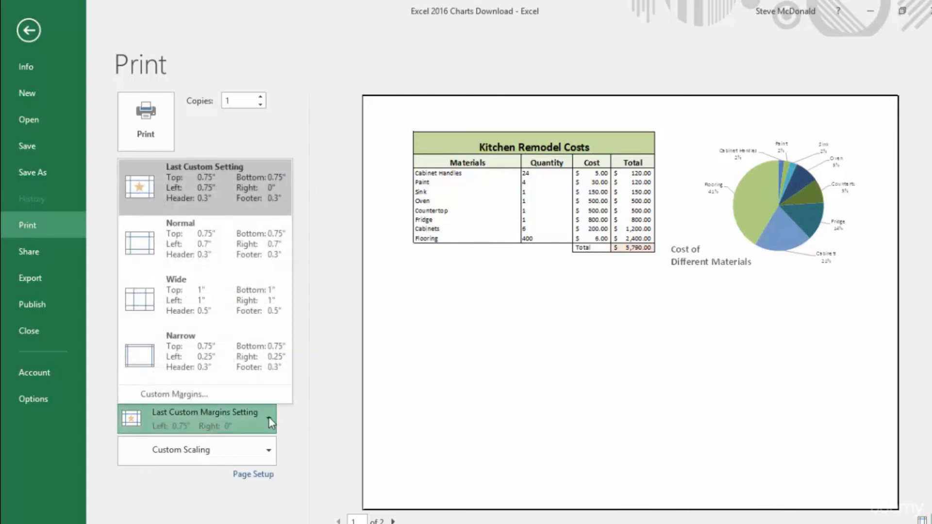
pyautogui.click(214, 237)
pyautogui.click(269, 450)
pyautogui.click(230, 431)
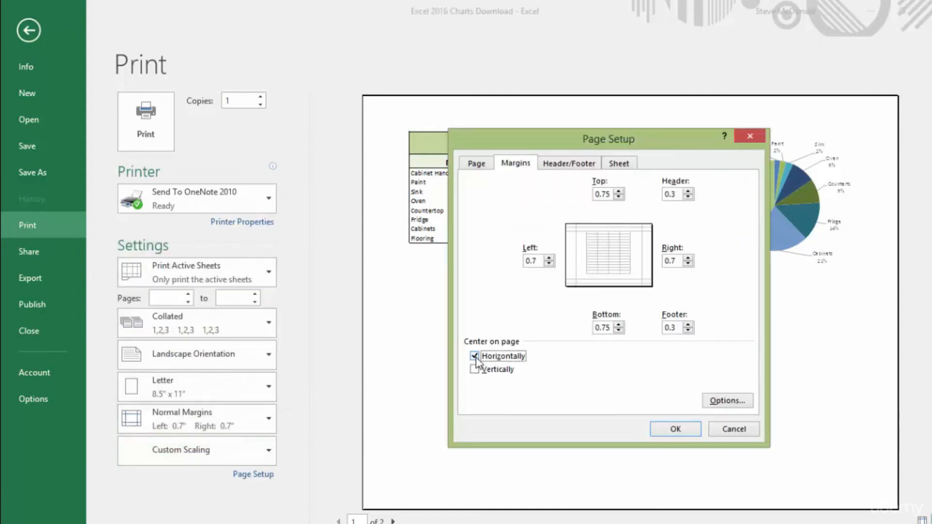
pyautogui.click(475, 357)
pyautogui.click(674, 429)
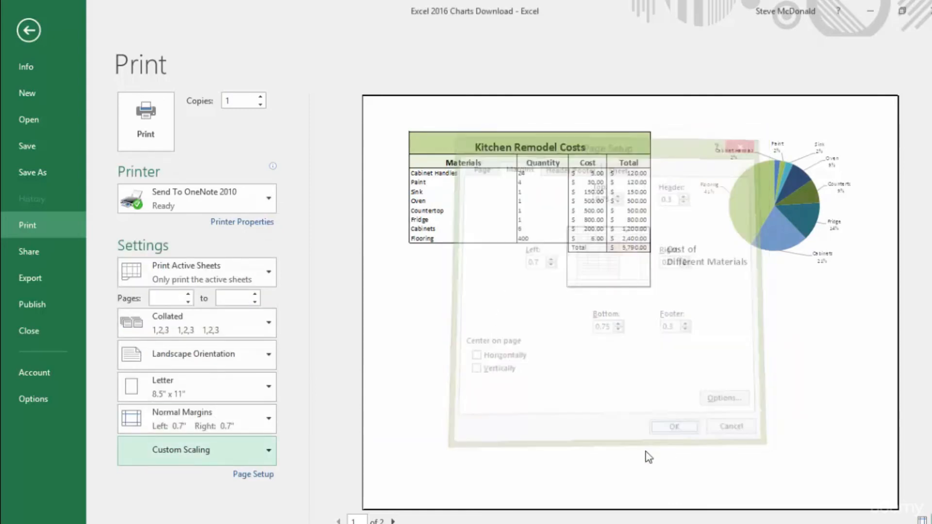
# - Set the Pie Chart sheet's print scaling to No Scaling so it prints at actual size
pyautogui.click(265, 450)
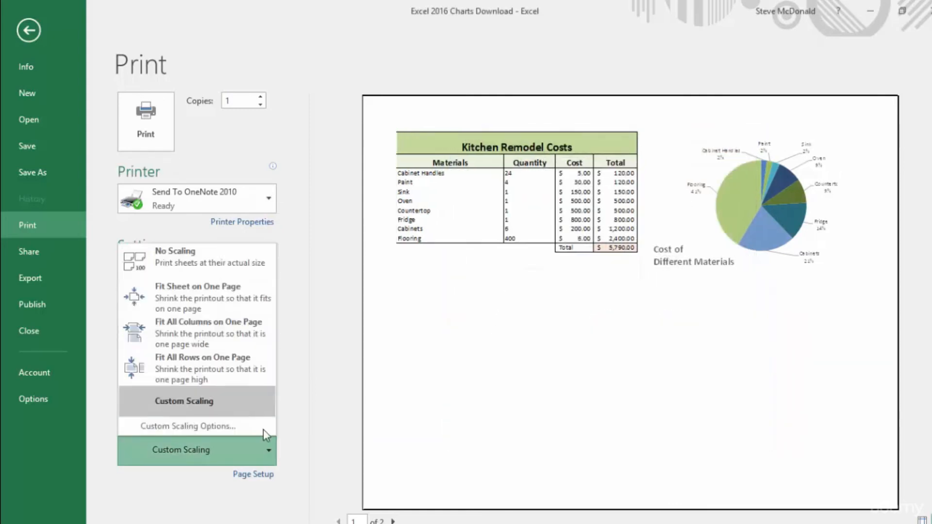
pyautogui.click(212, 264)
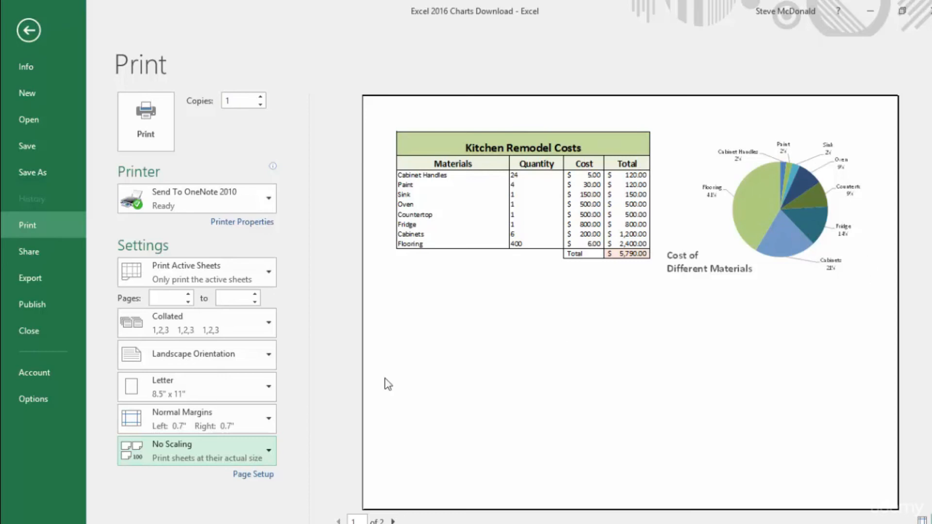
pyautogui.click(270, 452)
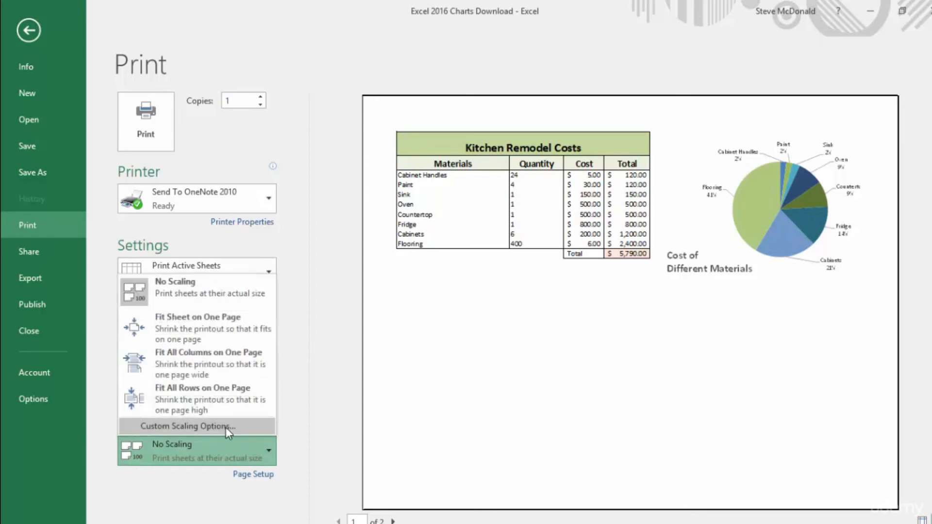
pyautogui.click(315, 420)
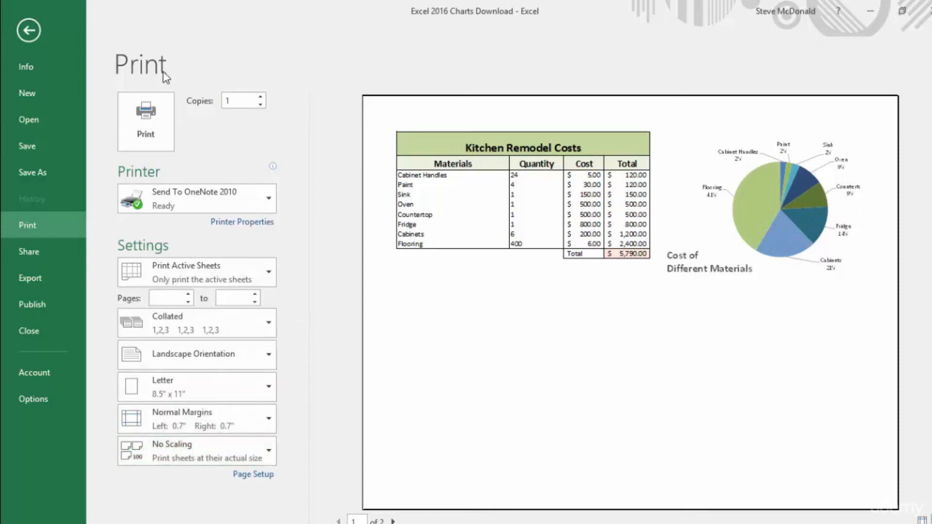
# - In Page Break Preview, extend the print area through column O and move the vertical page break between columns D and E
pyautogui.click(29, 35)
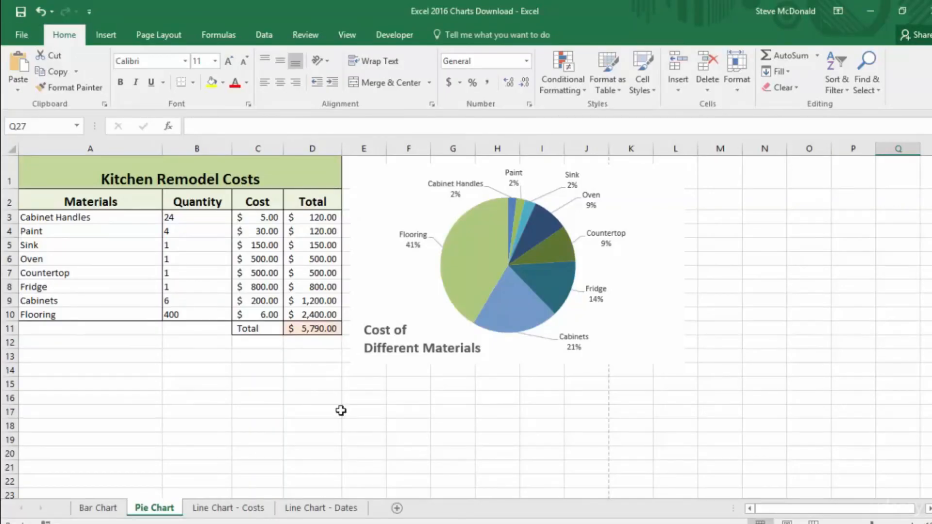
pyautogui.click(346, 36)
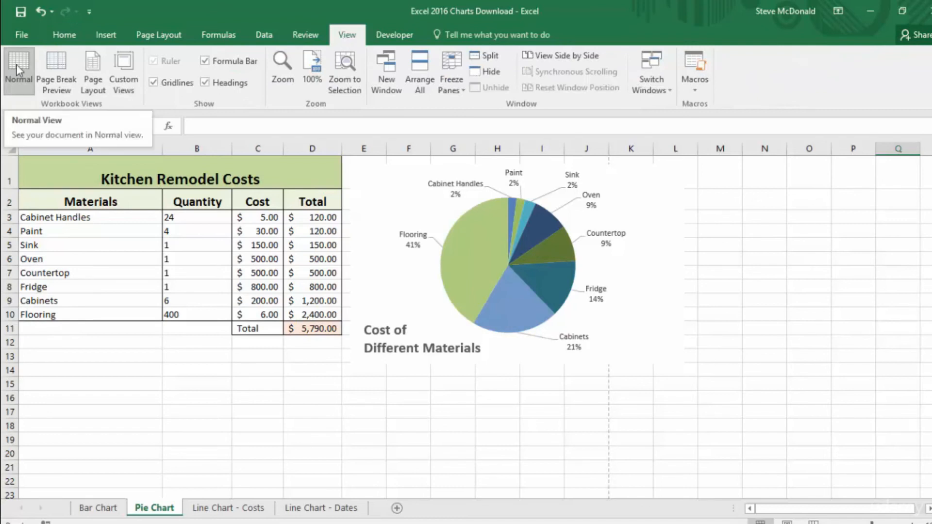
pyautogui.click(56, 64)
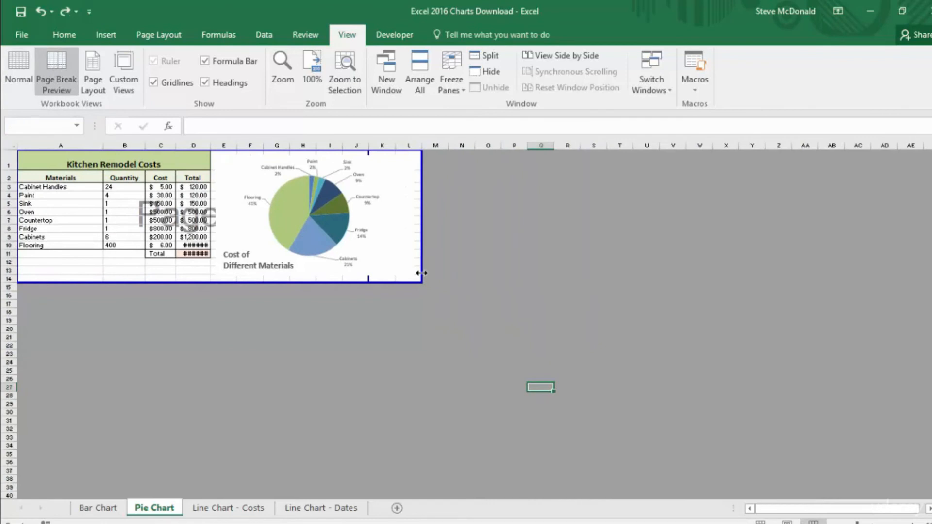
pyautogui.moveTo(422, 273); pyautogui.dragTo(501, 278)
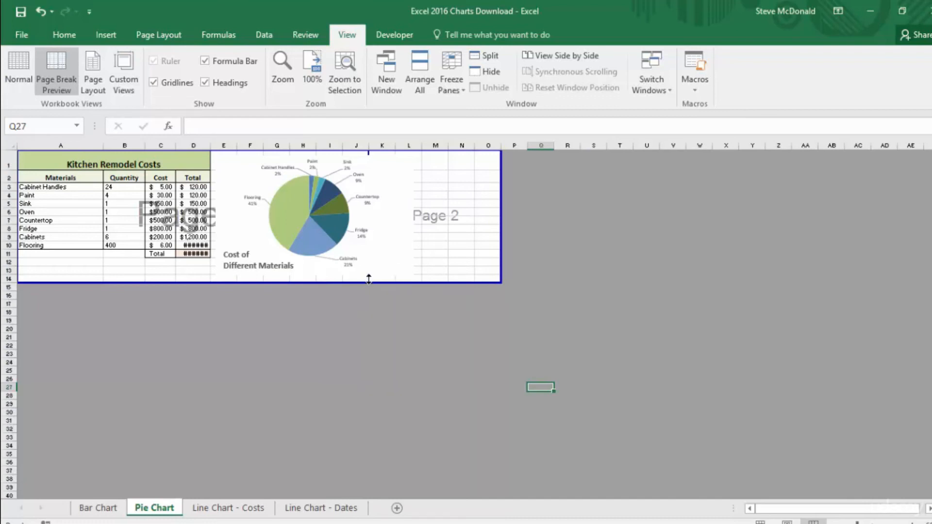
pyautogui.moveTo(369, 280); pyautogui.dragTo(212, 278)
# - Try moving the pie chart partly below the page 2 area, and undo the move
pyautogui.moveTo(236, 169); pyautogui.dragTo(420, 271)
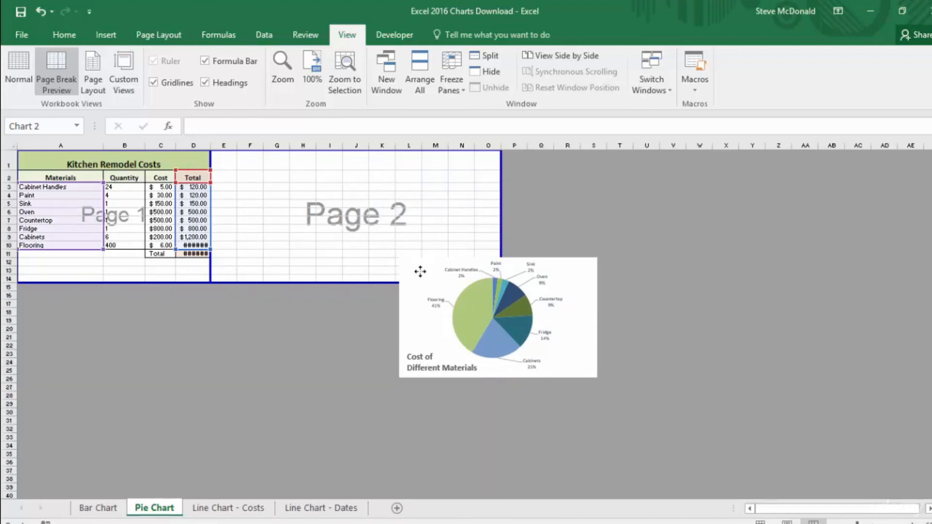
pyautogui.moveTo(420, 272); pyautogui.dragTo(343, 233)
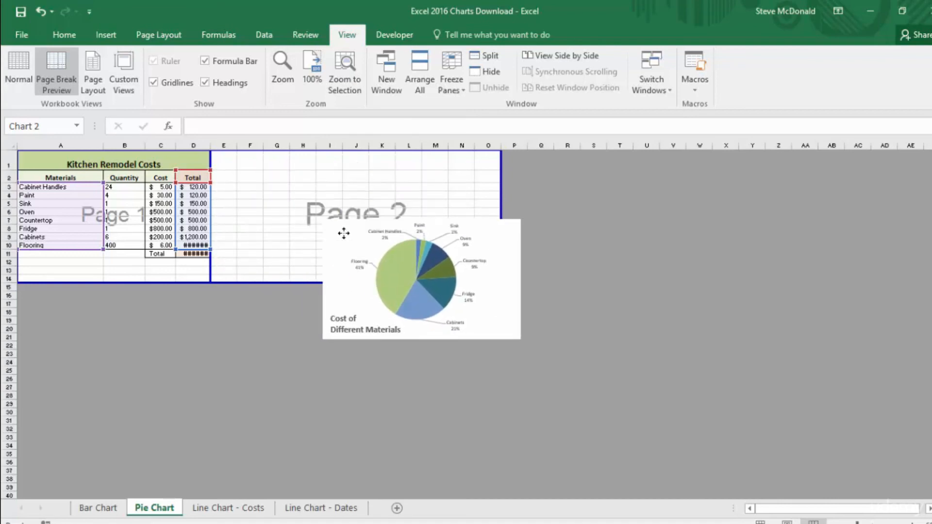
pyautogui.click(42, 13)
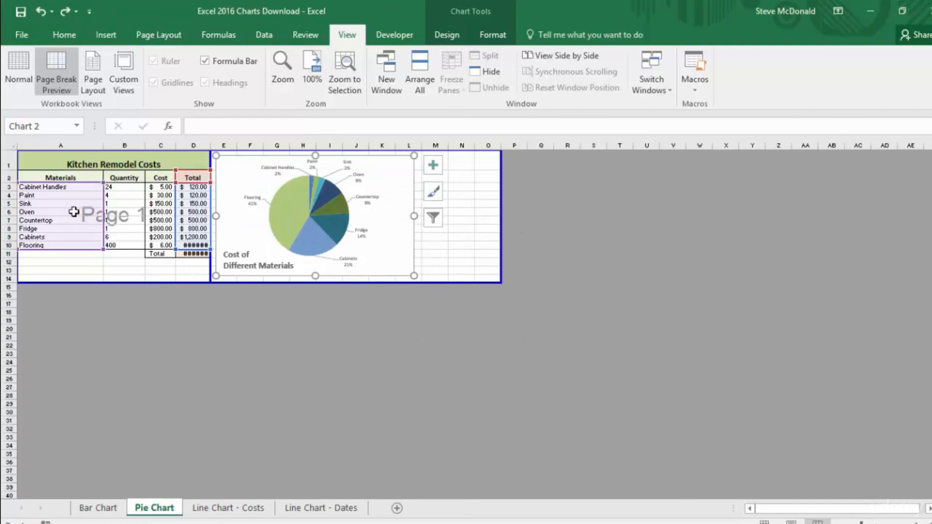
pyautogui.click(462, 272)
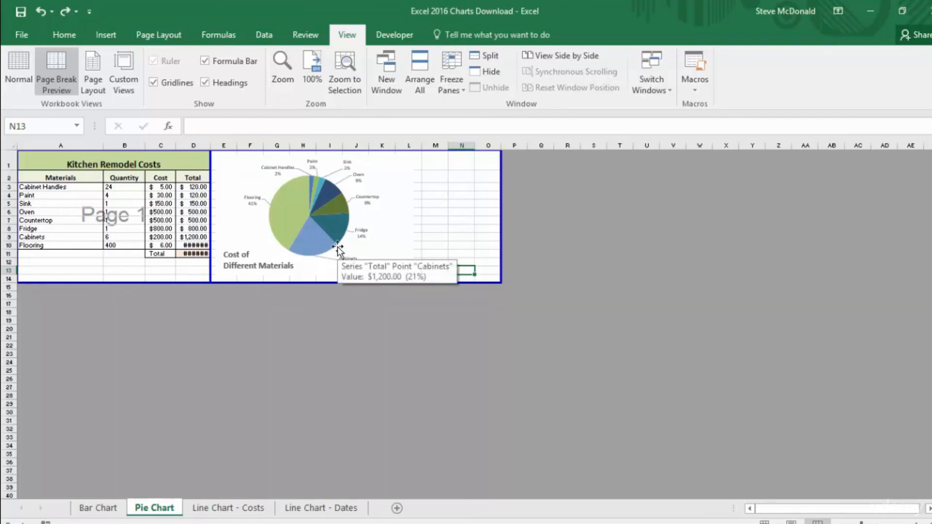
# - Set a custom print scaling of 160% of normal size and check the table and chart pages in the print preview
pyautogui.click(20, 33)
pyautogui.click(38, 221)
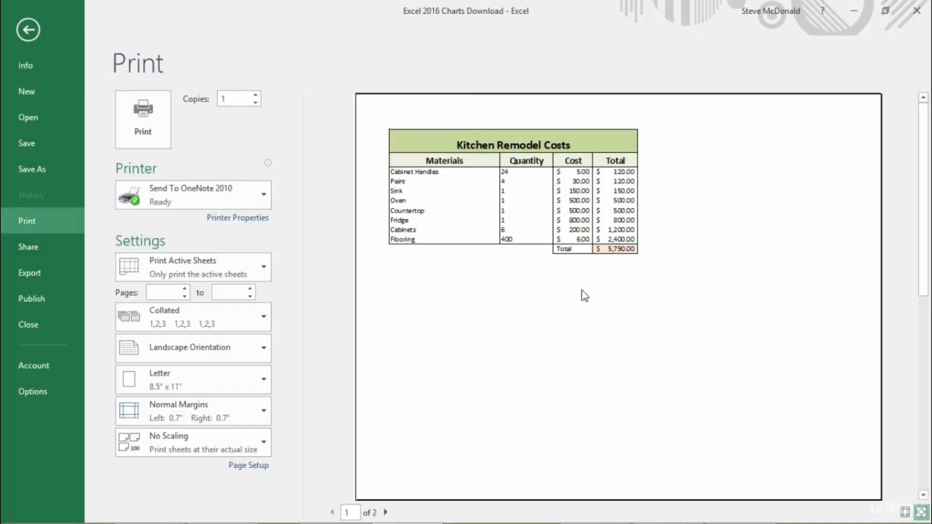
pyautogui.click(386, 513)
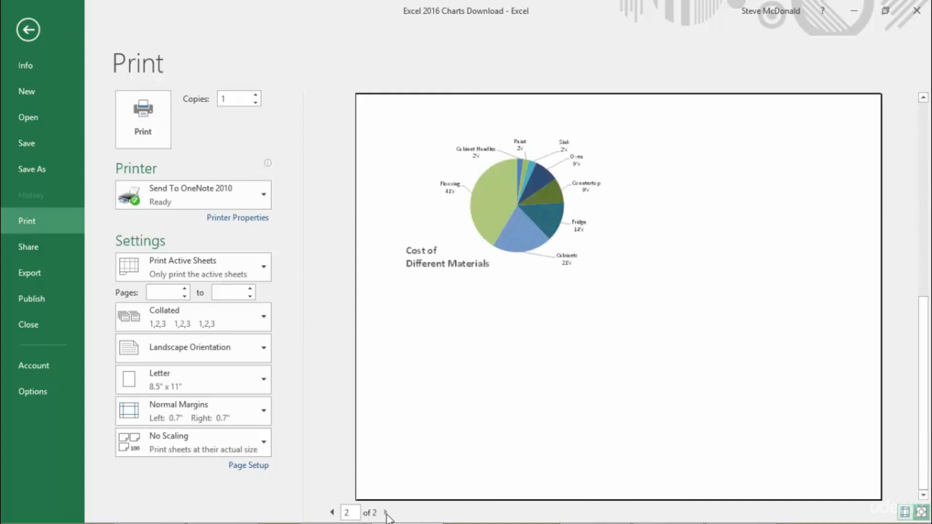
pyautogui.click(266, 444)
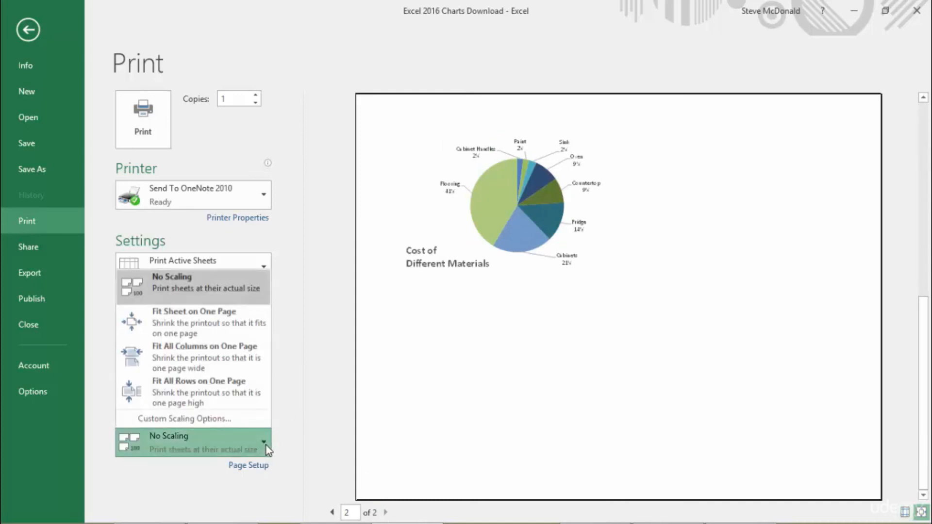
pyautogui.click(215, 421)
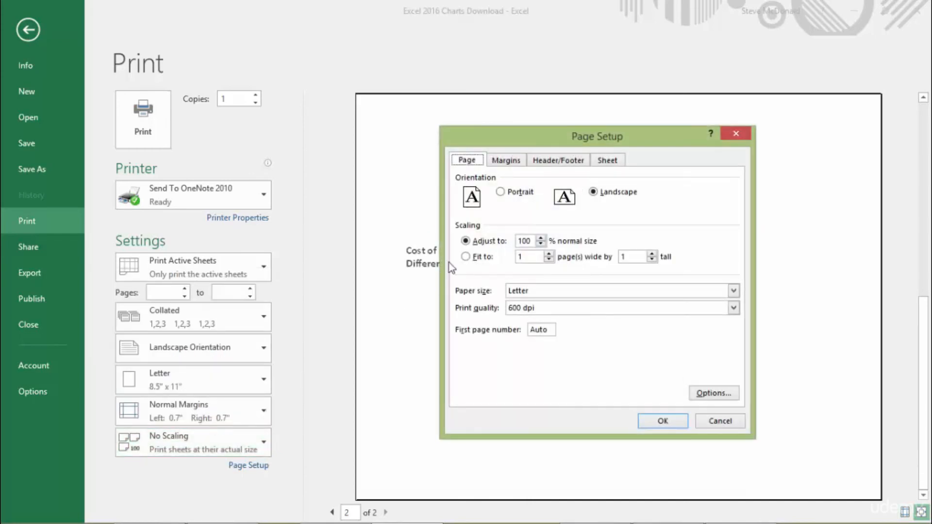
pyautogui.click(541, 238)
pyautogui.click(672, 427)
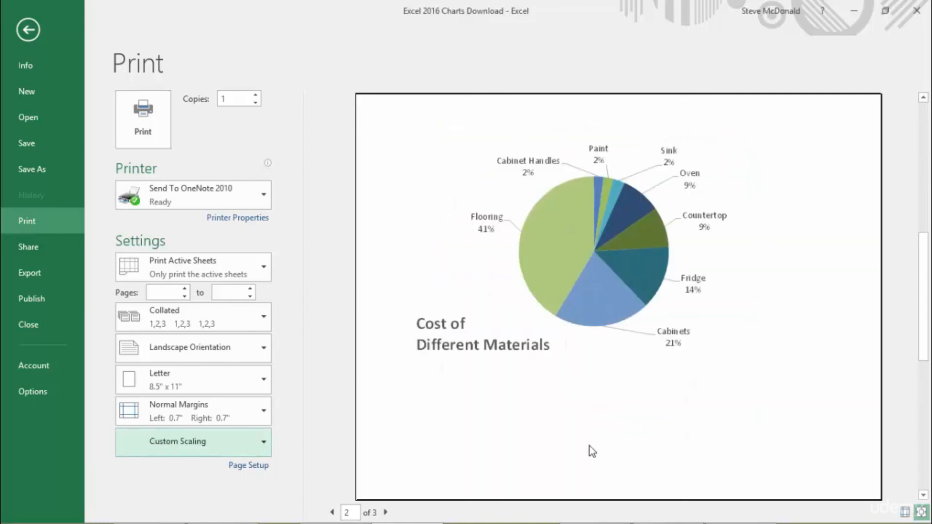
pyautogui.click(332, 513)
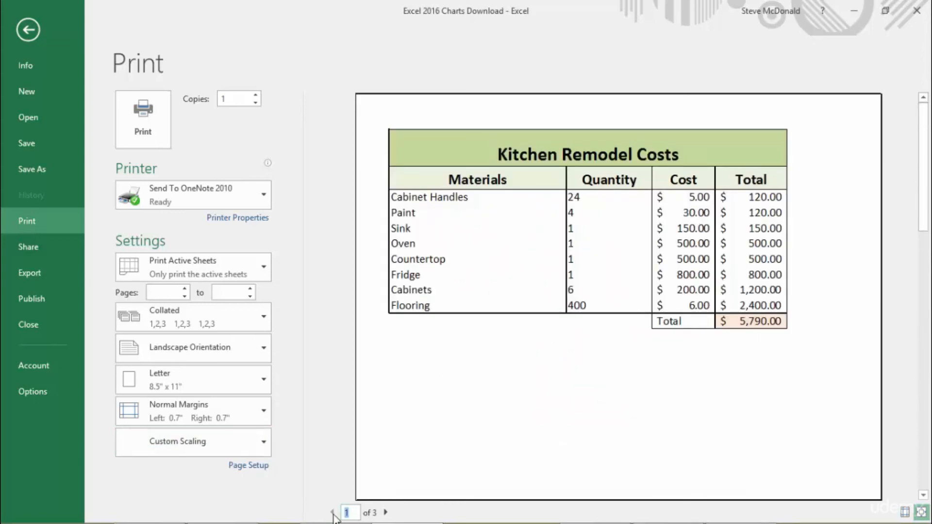
# - Center the printed contents both horizontally and vertically on the page and check the chart on page 2
pyautogui.click(264, 443)
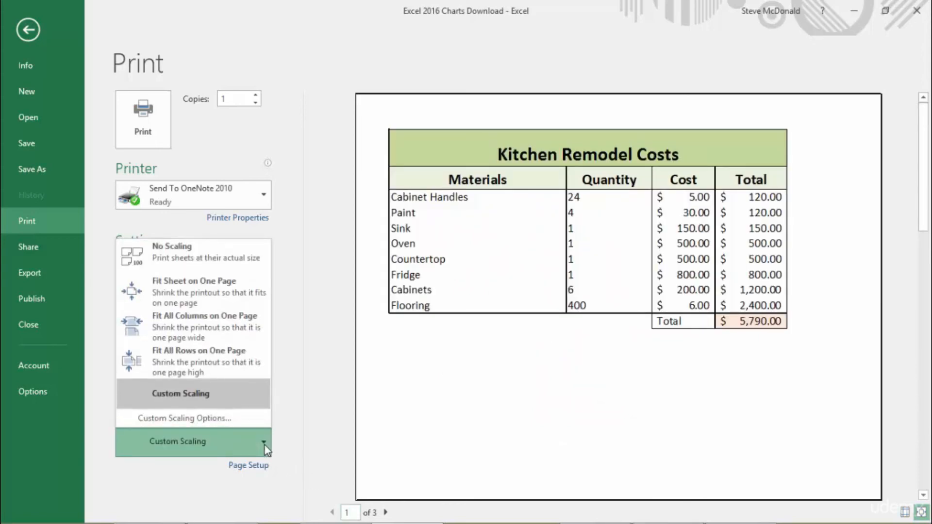
pyautogui.click(231, 421)
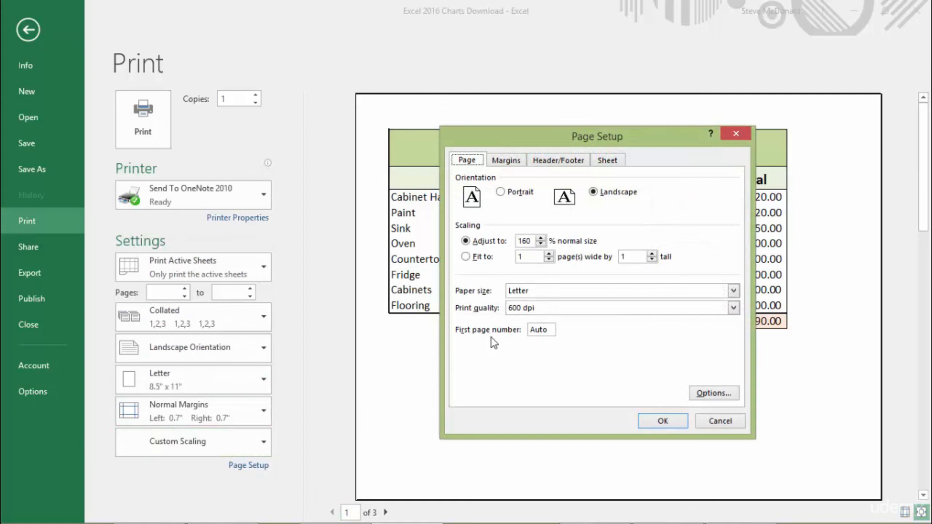
pyautogui.click(506, 160)
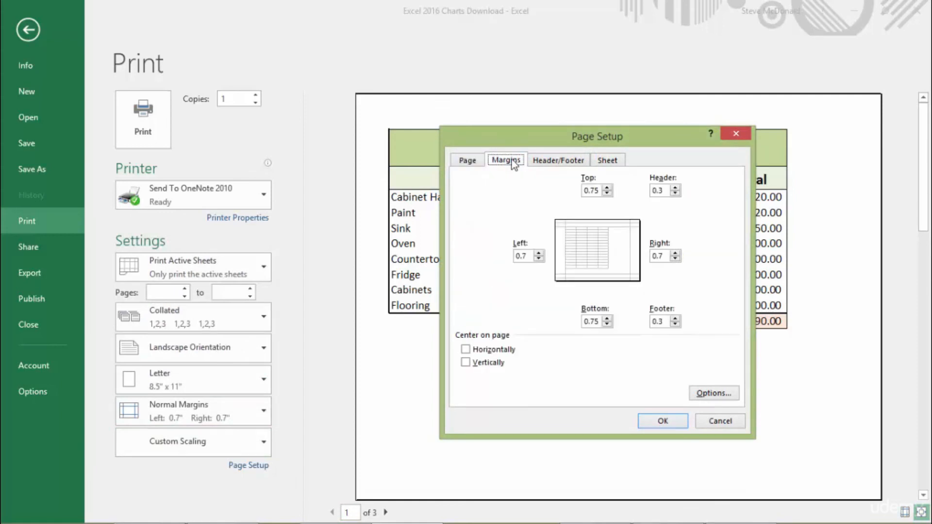
pyautogui.click(466, 351)
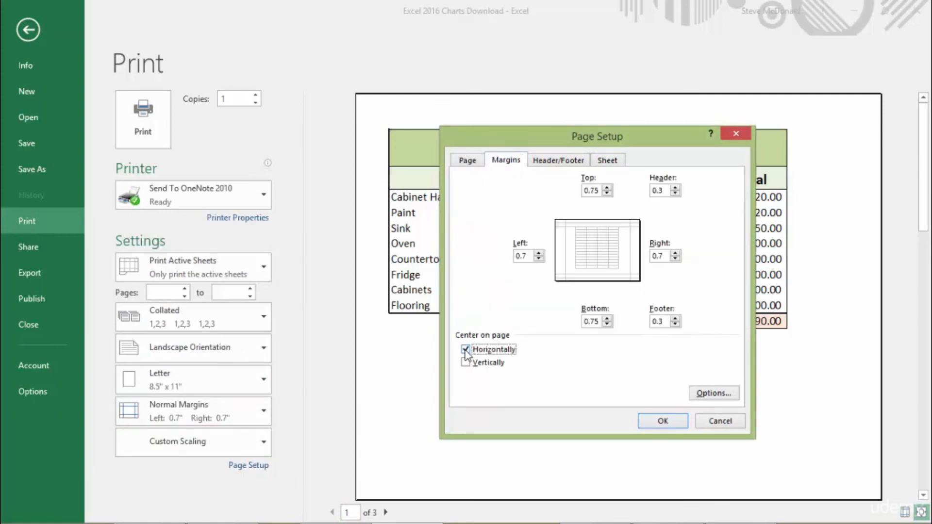
pyautogui.click(465, 363)
pyautogui.click(673, 426)
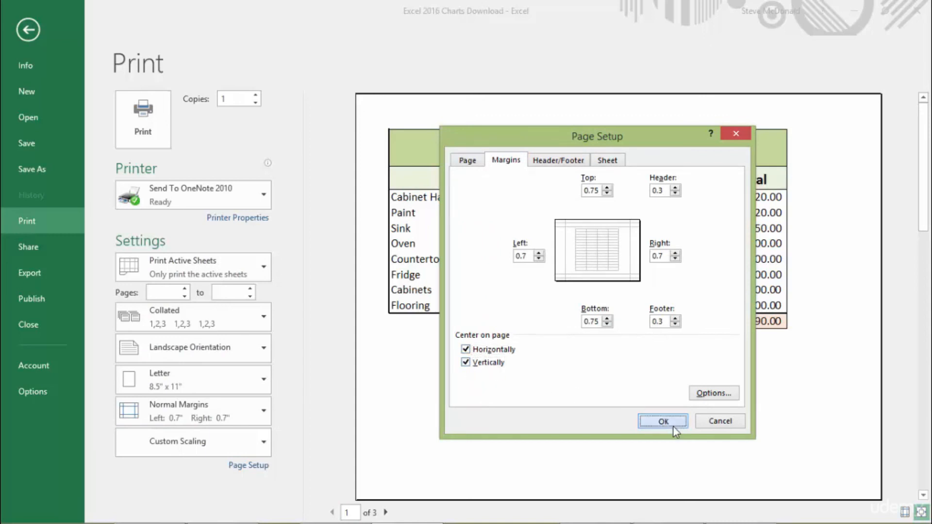
pyautogui.click(387, 513)
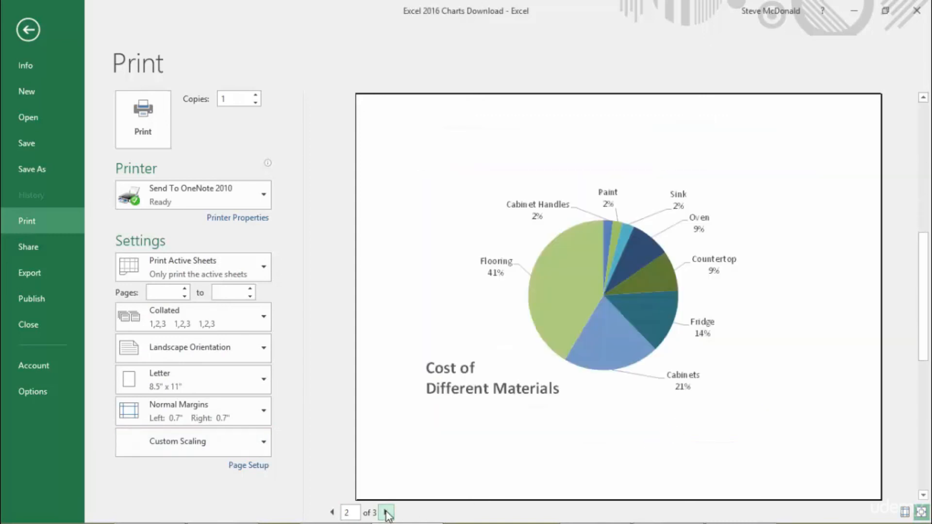